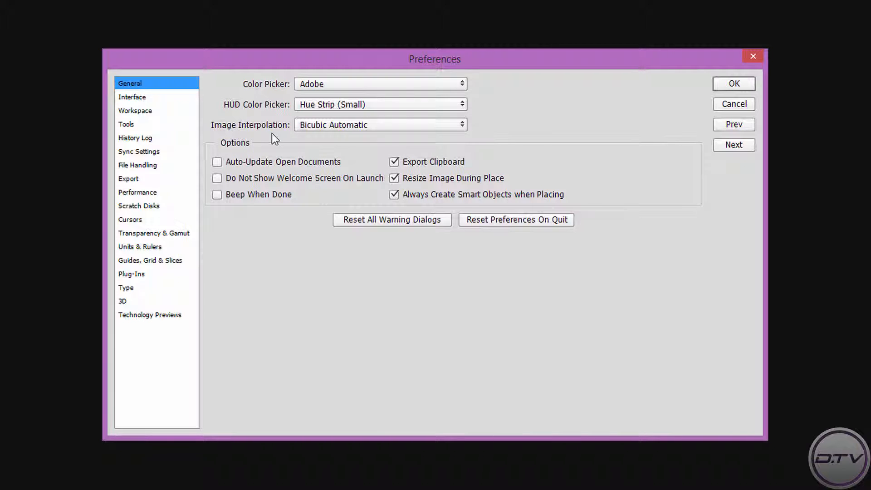
Step: Set the image interpolation to Bicubic Sharper (best for reduction) and turn off Export Clipboard
click(346, 129)
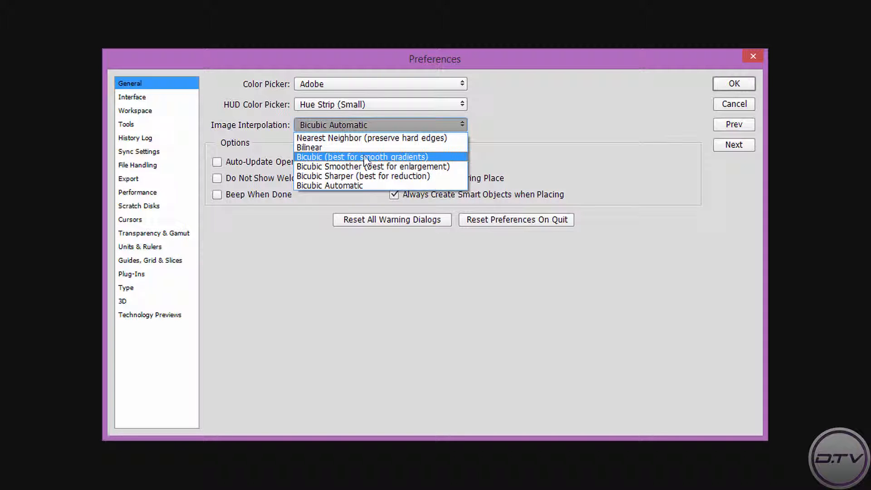
click(368, 176)
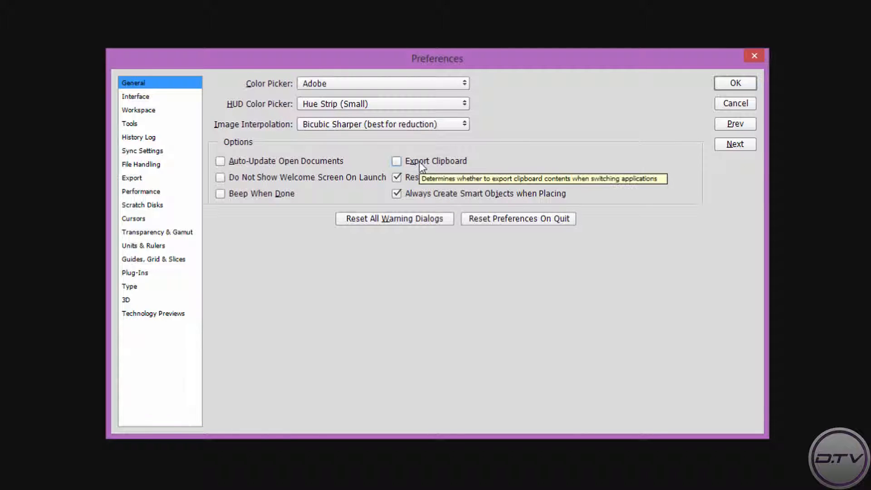
Step: Enable Zoom with Scroll Wheel, Zoom Resizes Windows and Zoom Clicked Point to Center, and disable Use Shift Key for Tool Switch in the tool preferences
click(130, 124)
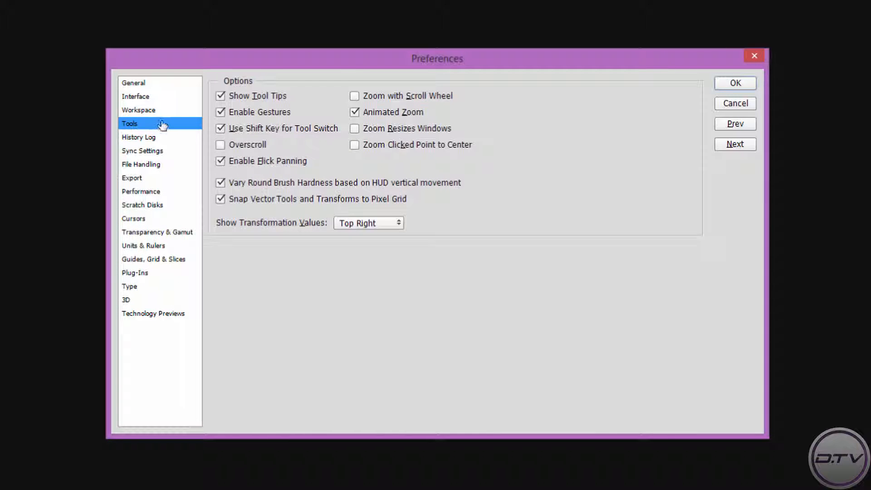
click(426, 98)
click(419, 129)
click(454, 146)
click(300, 128)
Step: Try out the lighter interface color themes and return to the darkest one
click(143, 99)
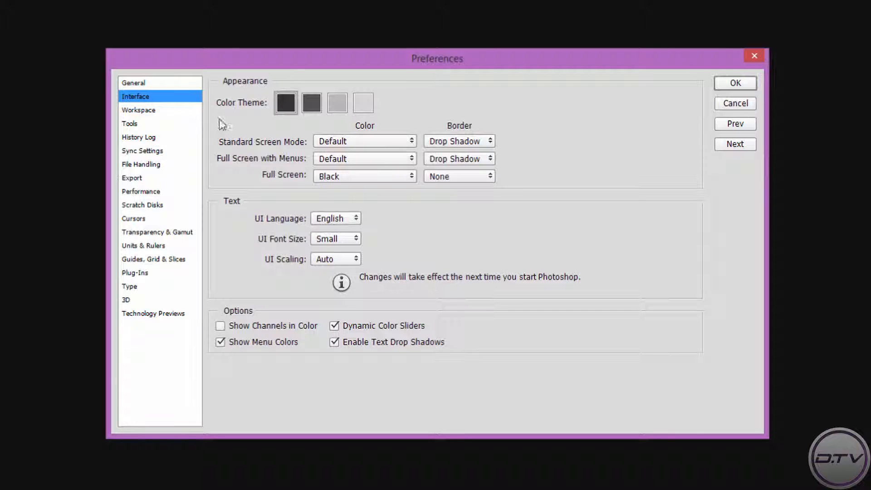
click(312, 105)
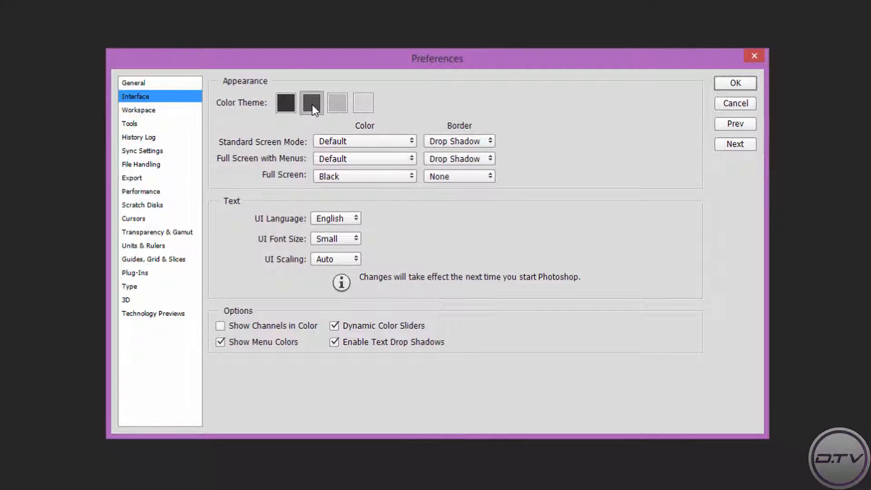
click(338, 103)
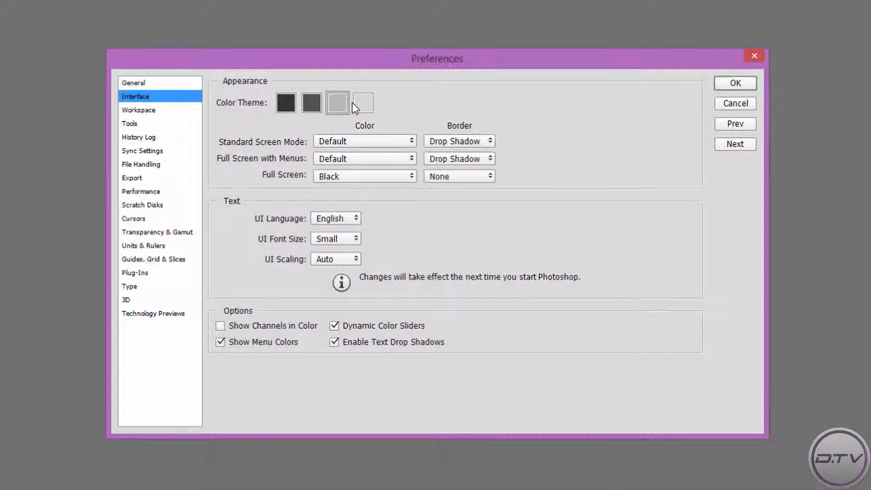
click(361, 105)
click(338, 105)
click(313, 108)
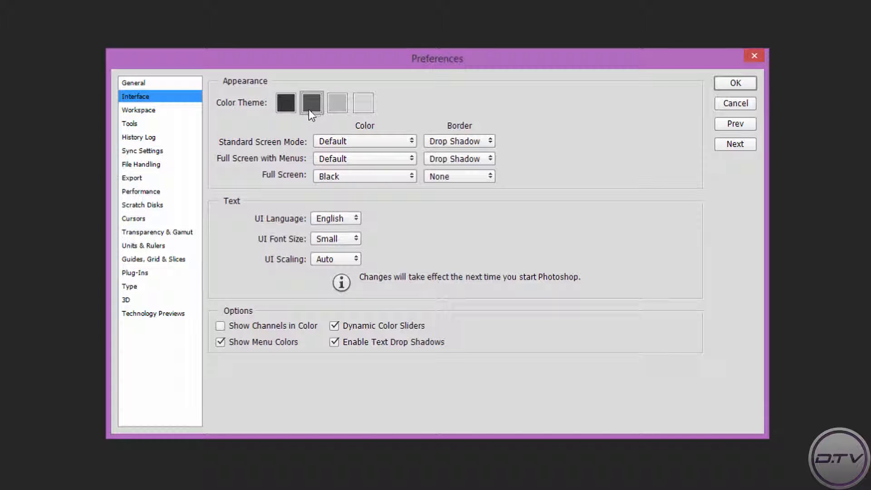
click(284, 109)
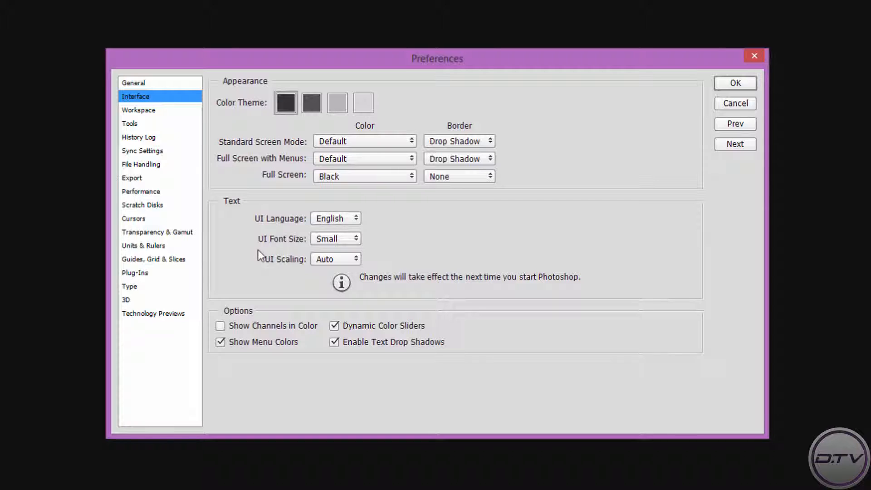
Step: Set the UI font size to Medium in the interface preferences
click(313, 238)
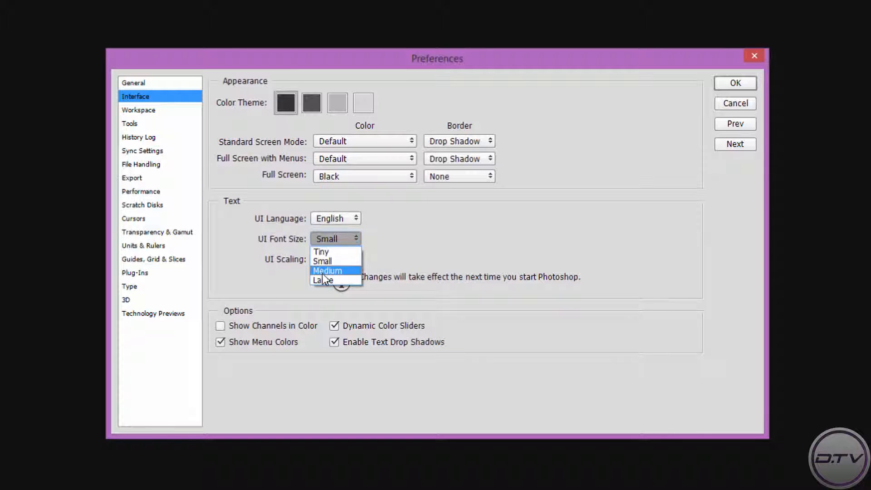
click(322, 272)
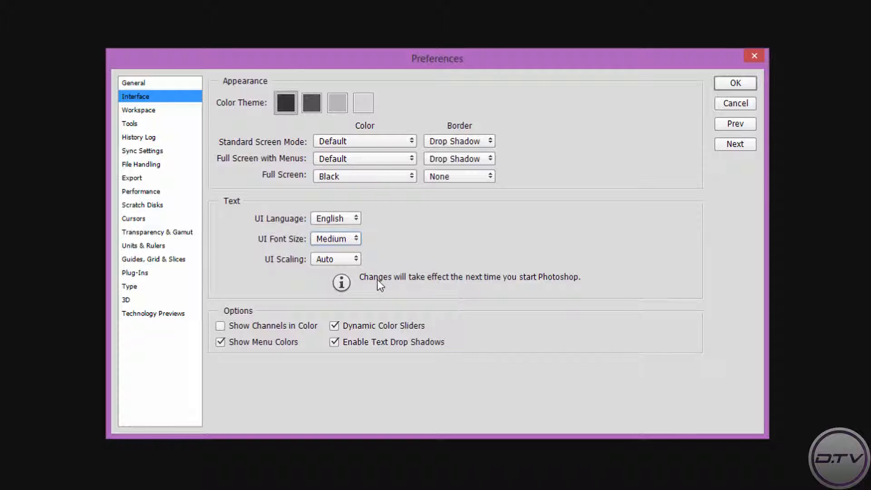
key(alt)
Step: Set the automatic saving of recovery information to every 5 minutes in the file handling preferences
click(164, 167)
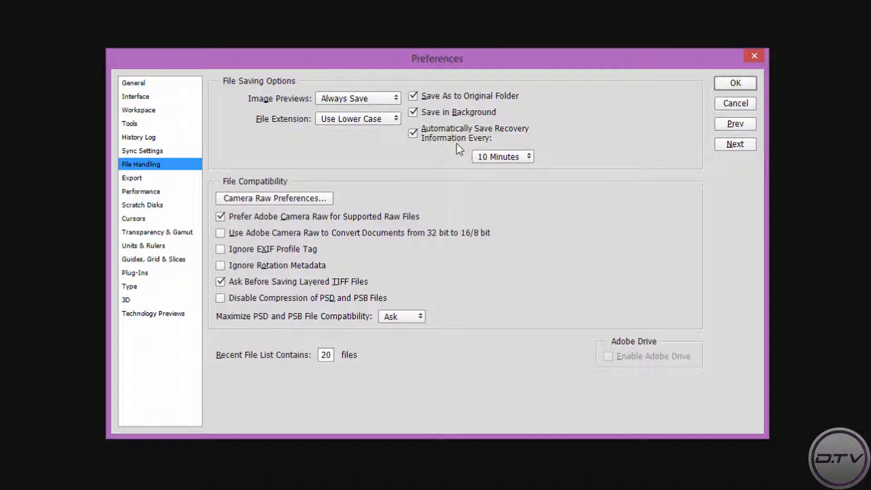
click(490, 157)
click(494, 166)
click(498, 161)
click(494, 168)
click(496, 161)
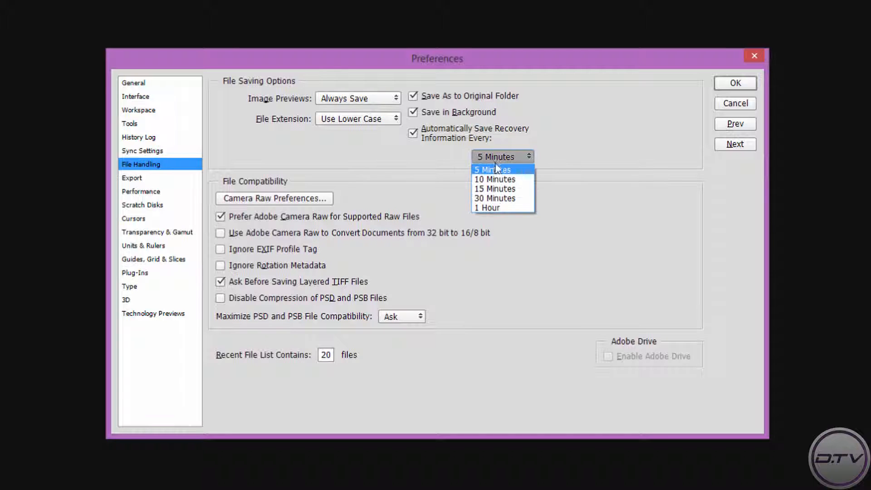
click(496, 171)
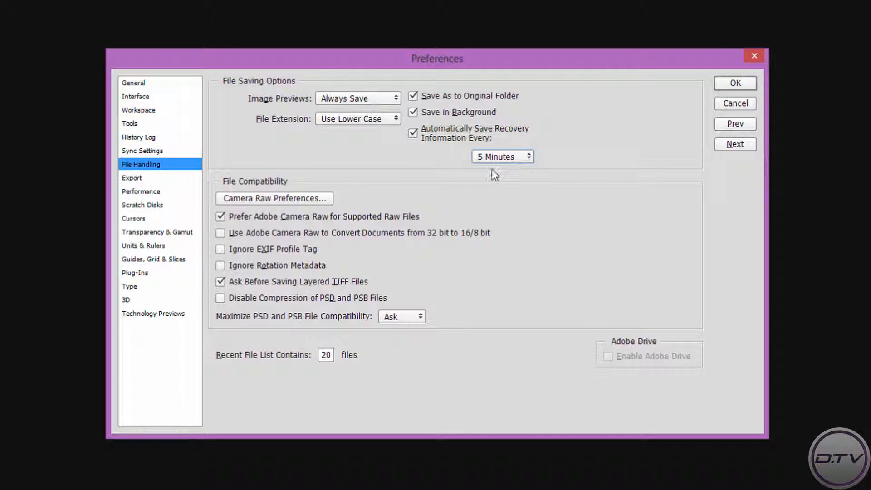
Step: Raise the memory Photoshop may use to 80% (23604 MB) in the performance preferences
click(153, 194)
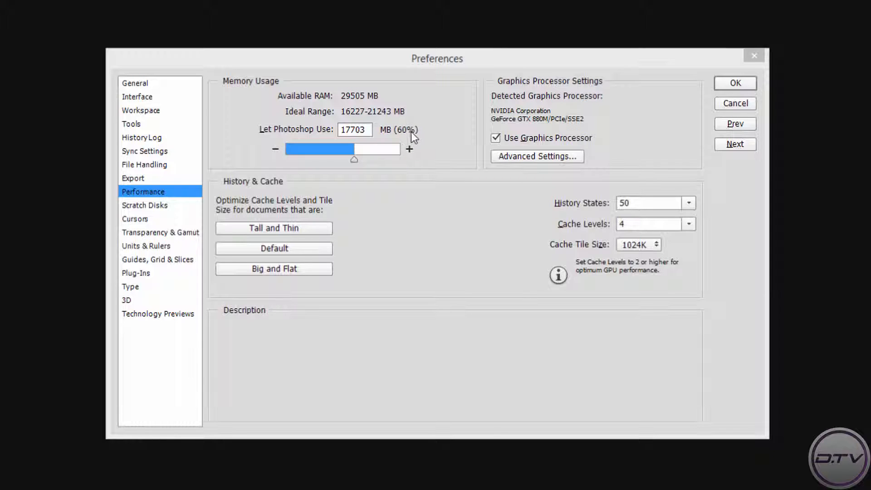
click(411, 149)
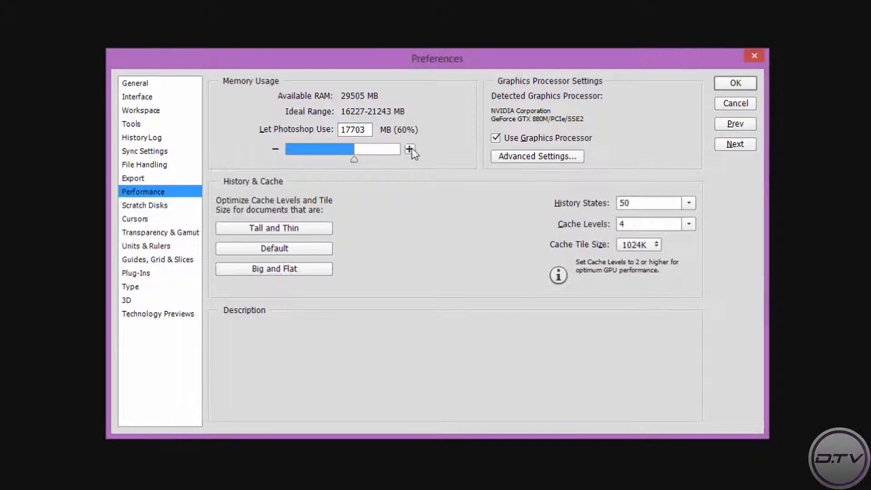
click(411, 148)
click(411, 148)
click(411, 149)
click(411, 148)
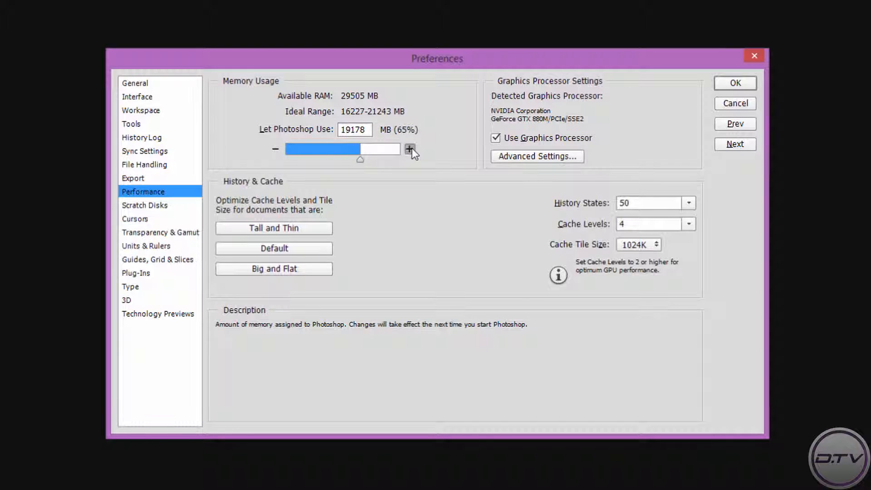
click(411, 149)
click(410, 149)
click(411, 149)
click(411, 149)
click(410, 149)
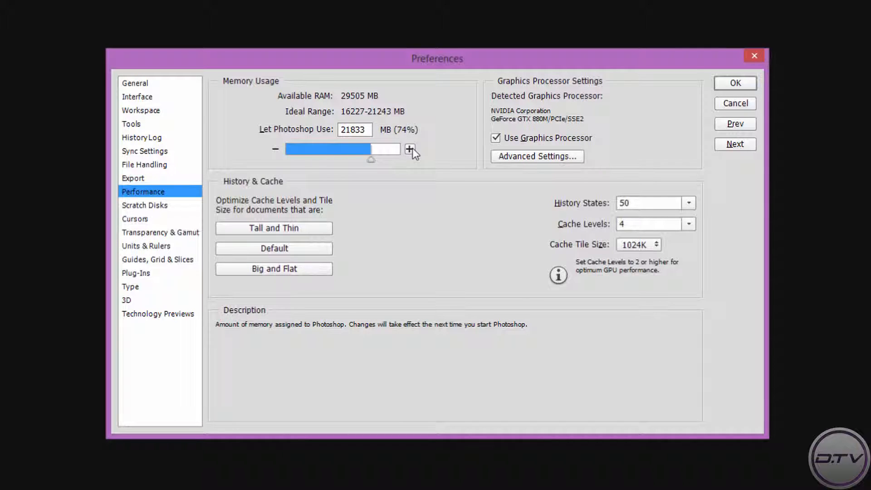
click(410, 148)
click(411, 148)
click(411, 148)
click(411, 148)
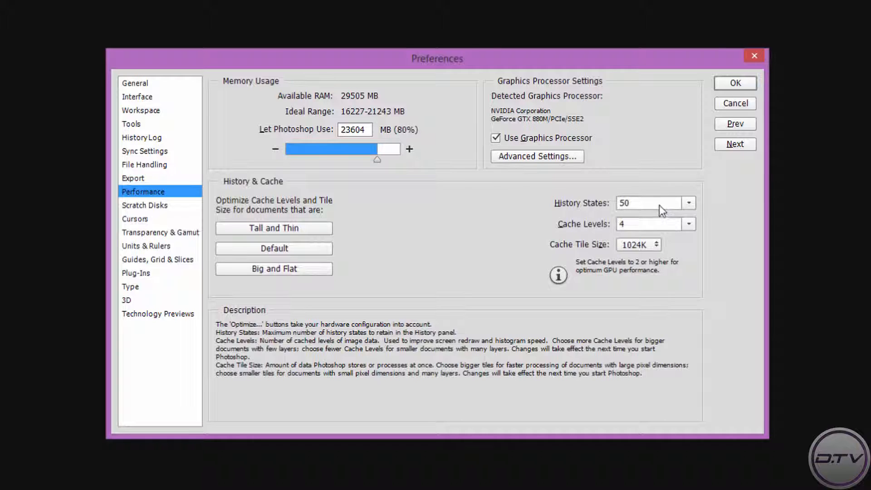
Step: Set the number of history states to 30
click(685, 203)
click(637, 203)
drag(637, 202, 622, 203)
text(30)
click(683, 203)
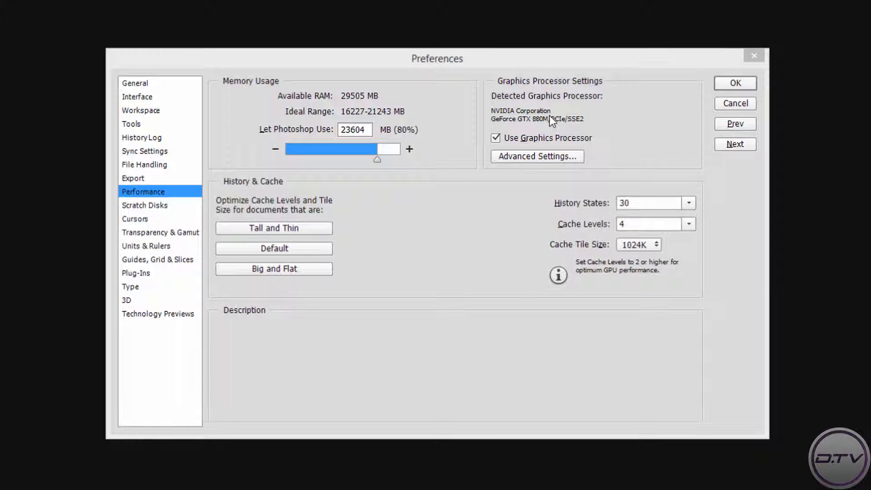
Step: Set the transparency grid colors to Dark in the transparency and gamut preferences
click(174, 232)
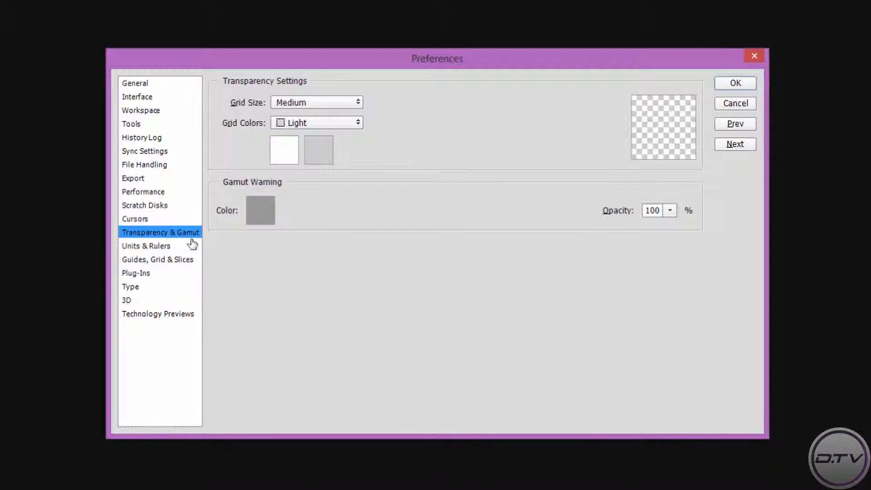
click(319, 124)
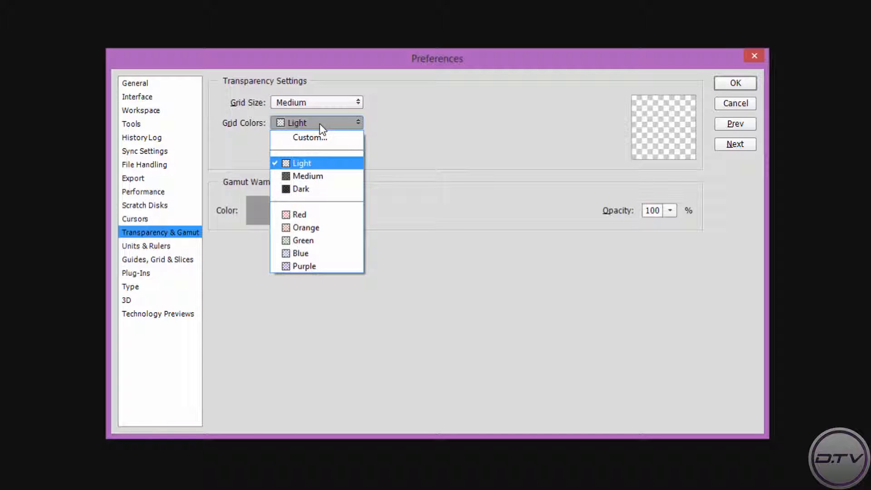
click(305, 186)
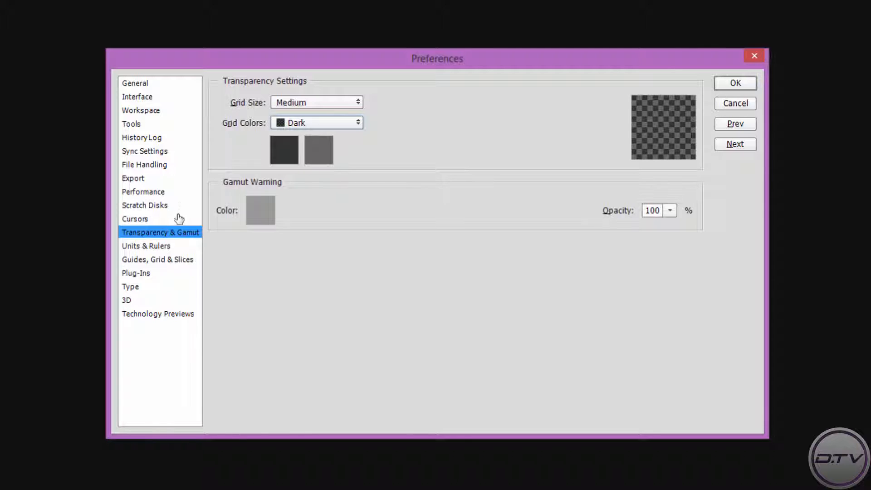
Step: Set the guide color to Light Red and the smart guide color to Green
click(159, 263)
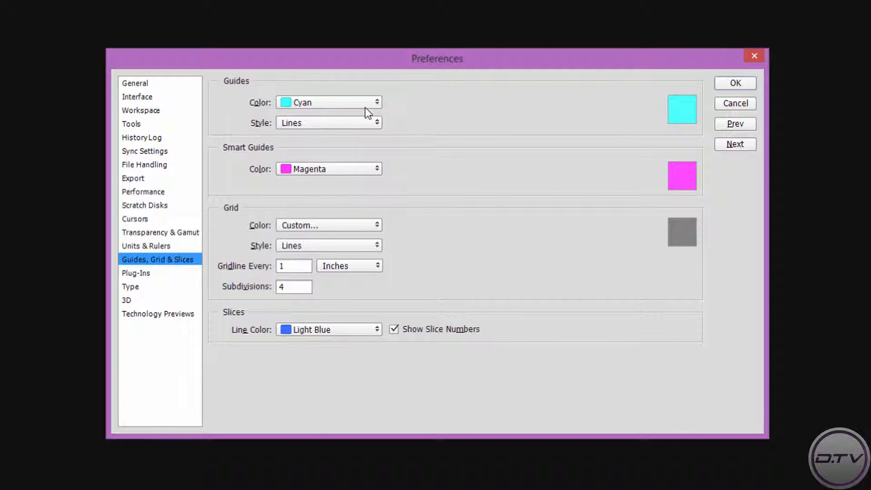
click(332, 104)
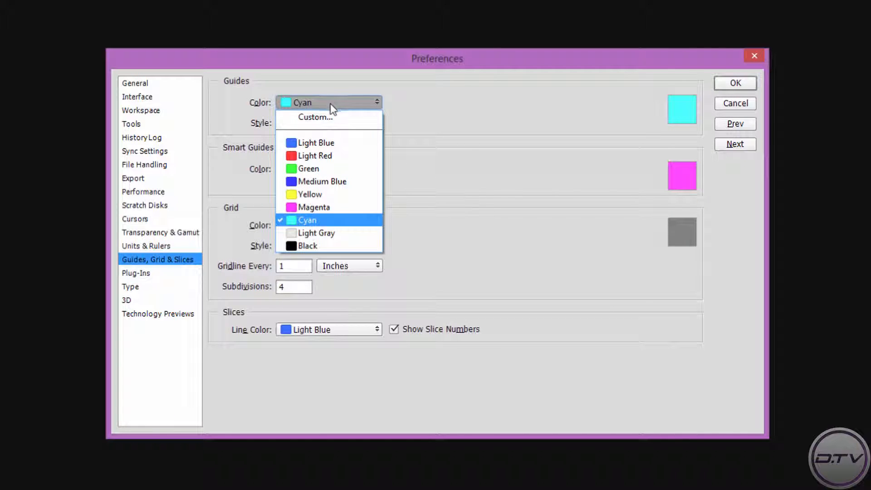
click(323, 154)
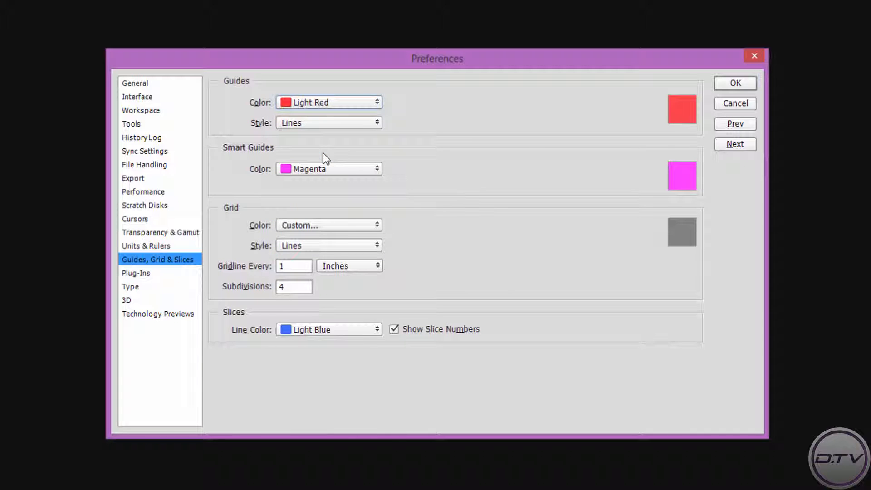
click(313, 169)
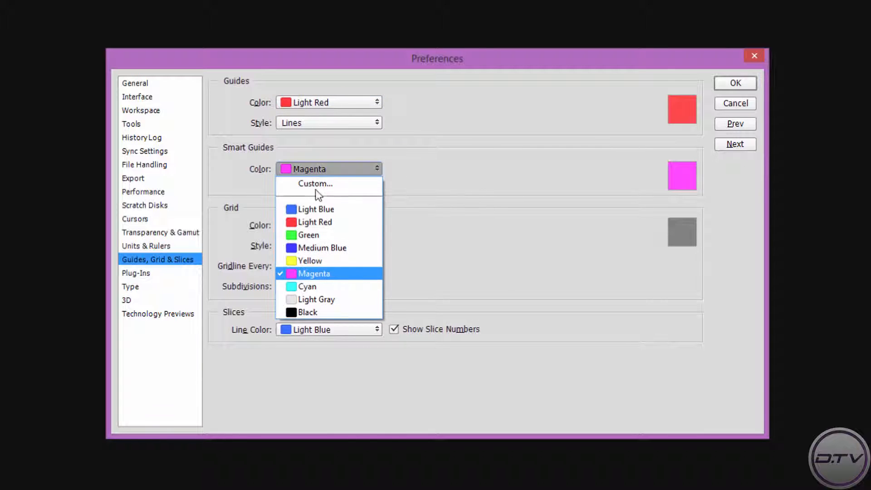
click(316, 234)
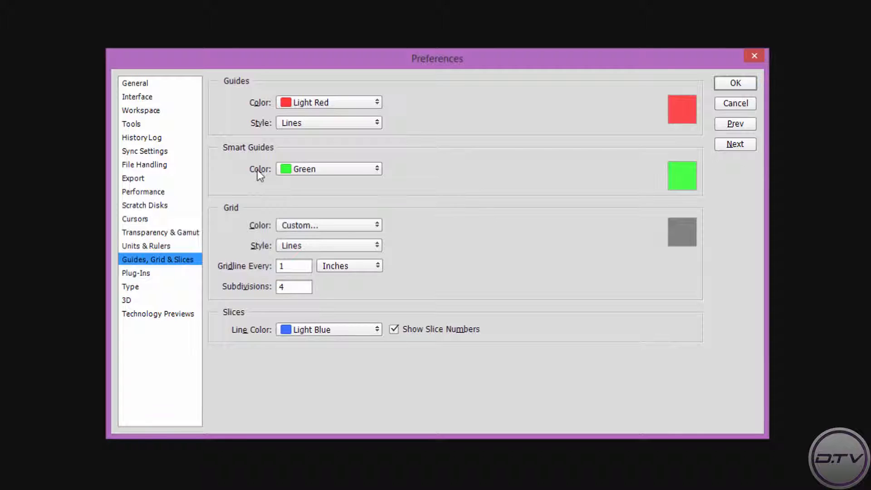
Step: Change the unit used for the rulers and accept all the preference changes
click(139, 246)
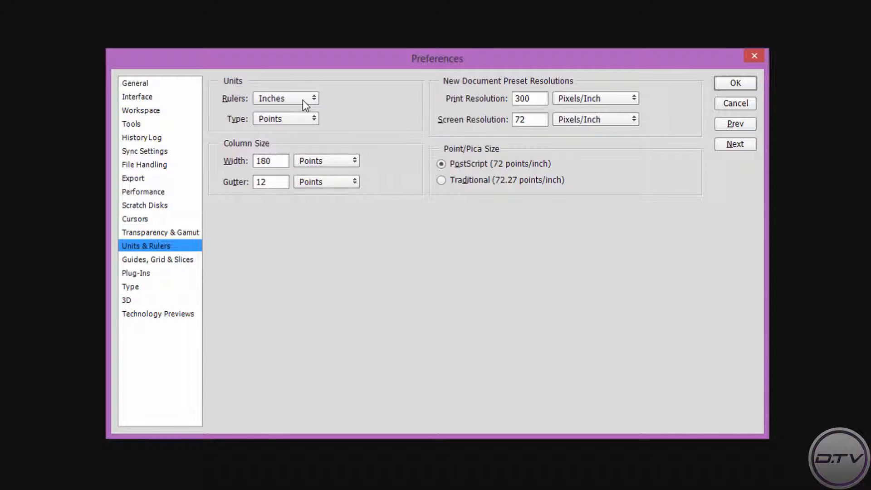
click(303, 100)
click(286, 111)
click(720, 87)
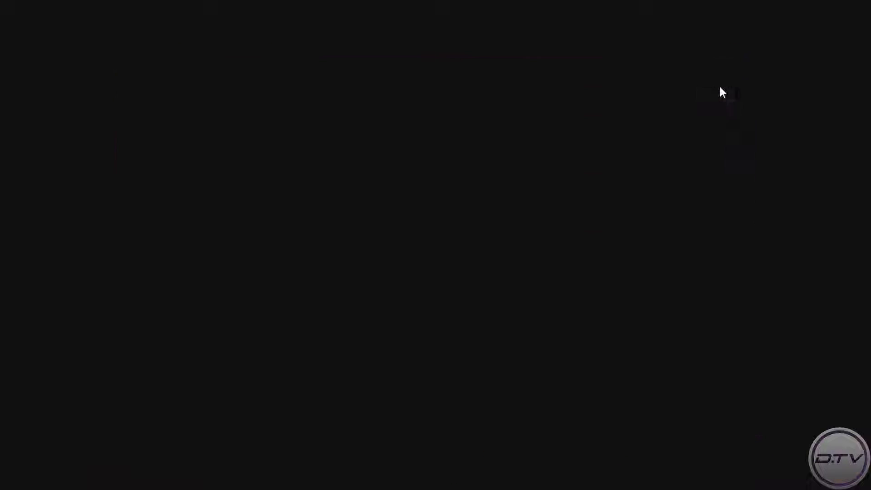